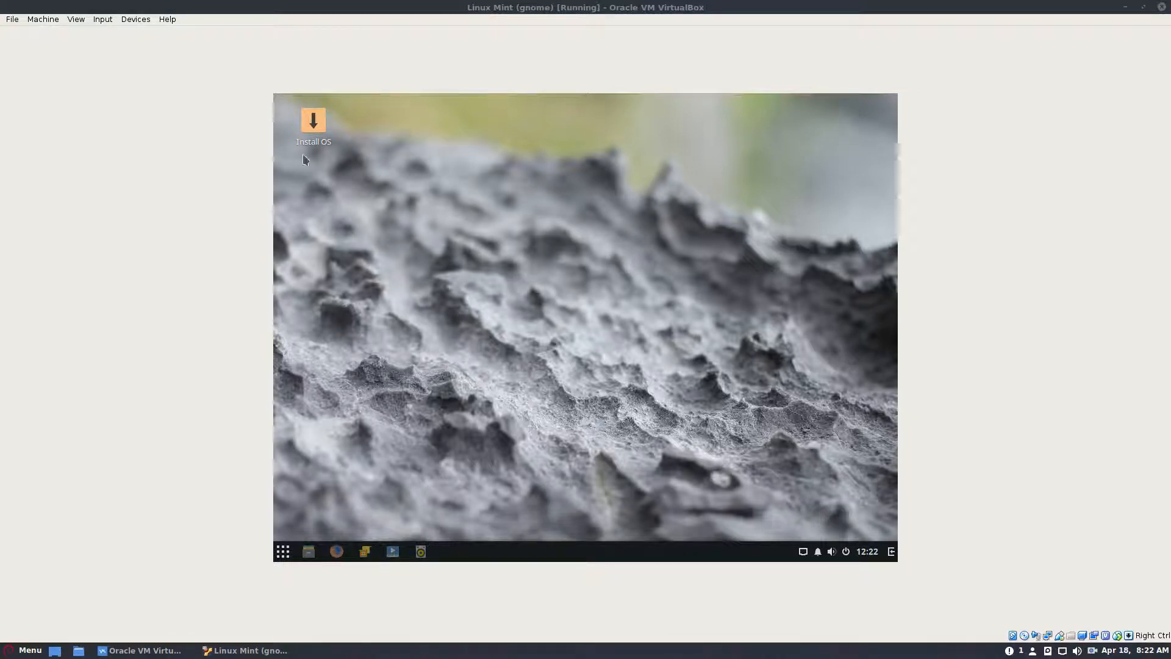
Open the Install OS desktop shortcut in the guest to launch the Solus installer.
right_click(315, 118)
click(356, 133)
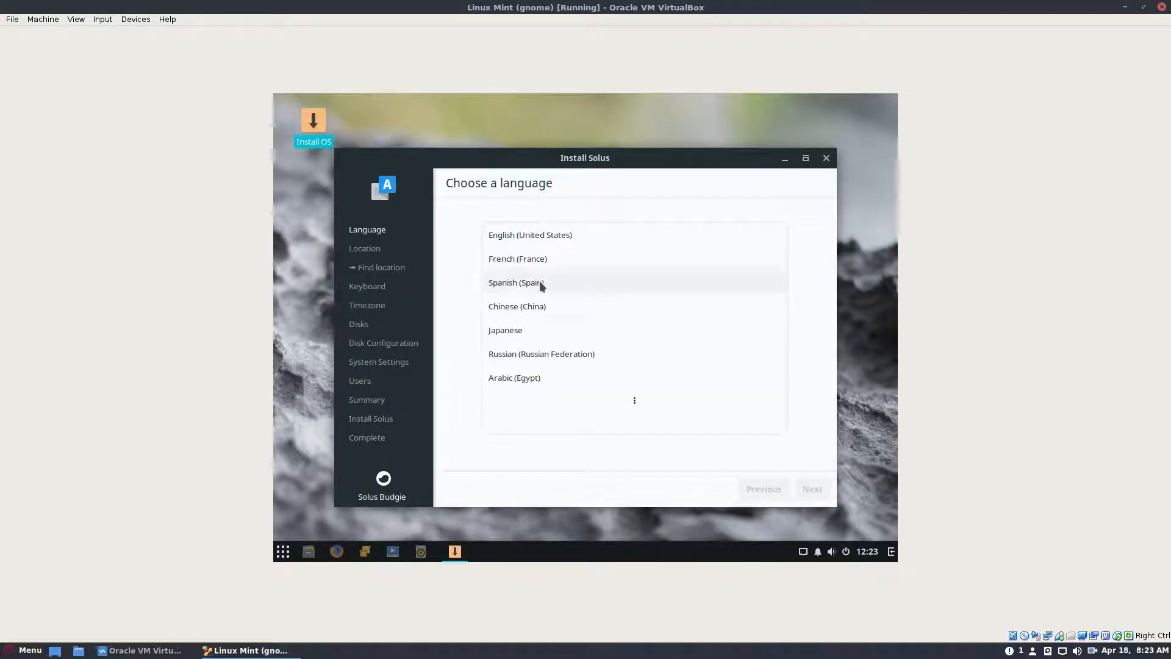
Choose English (United States) as the language and enable automatic location detection.
click(531, 235)
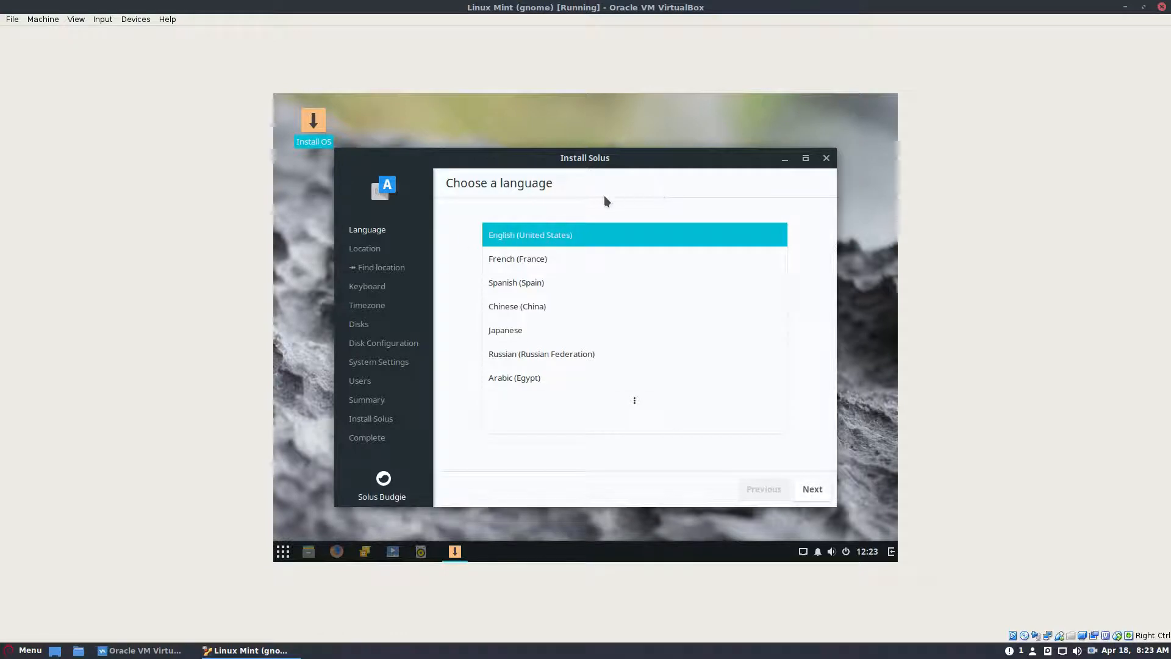
click(812, 488)
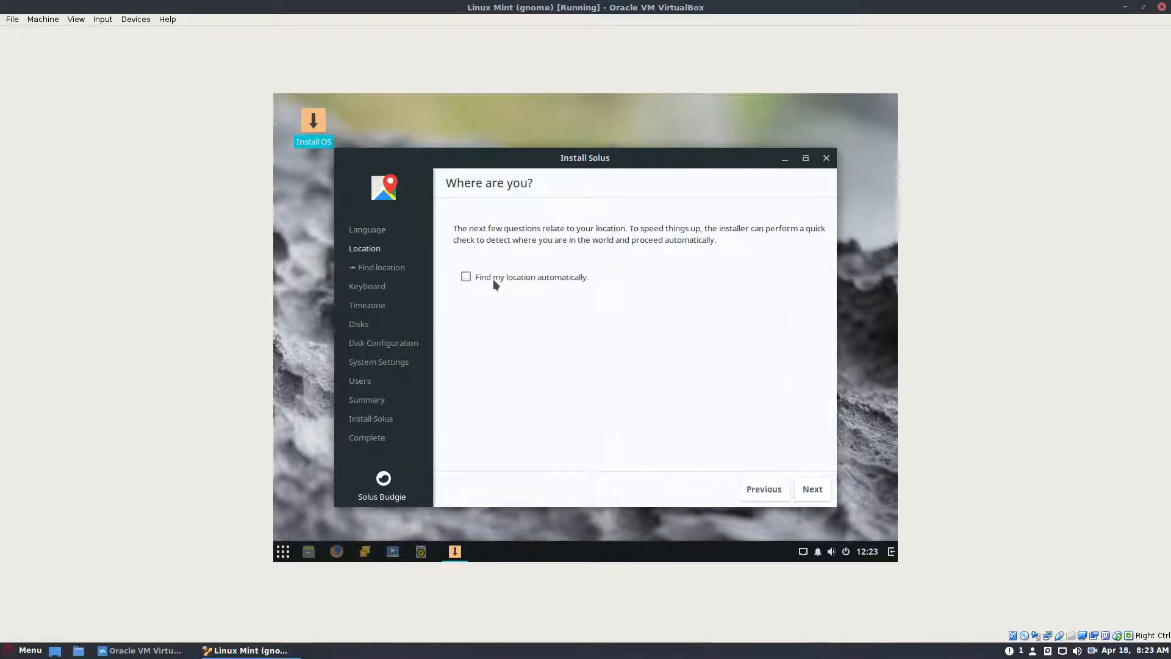
click(466, 276)
click(801, 497)
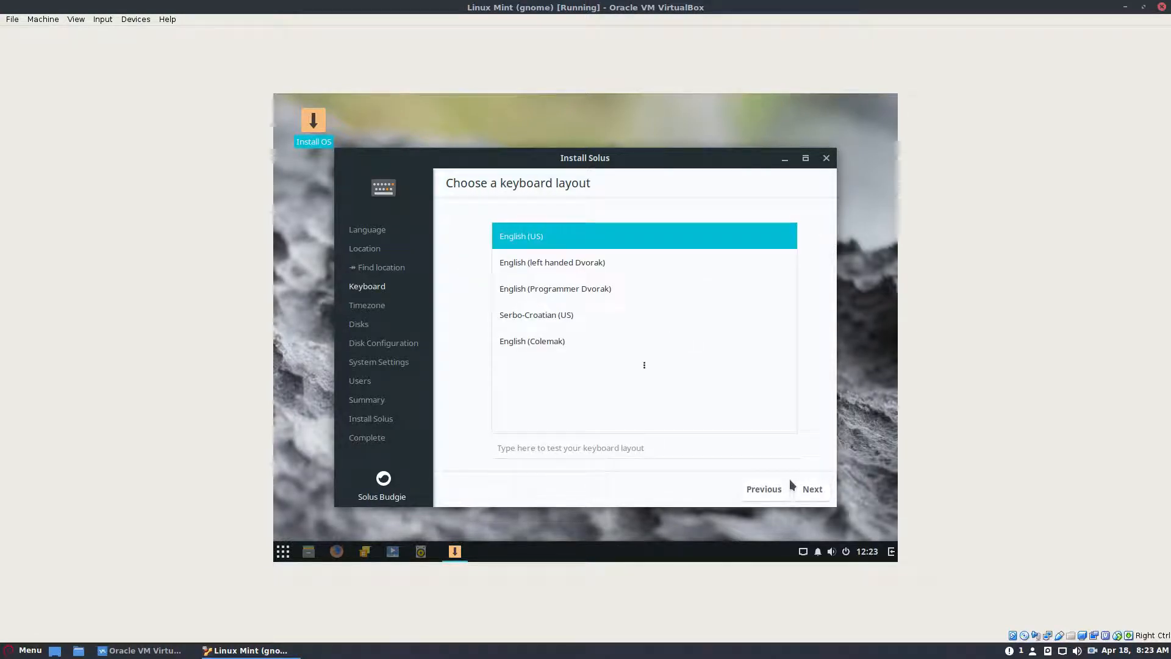
Keep the English (US) keyboard and set the timezone to Detroit.
click(812, 495)
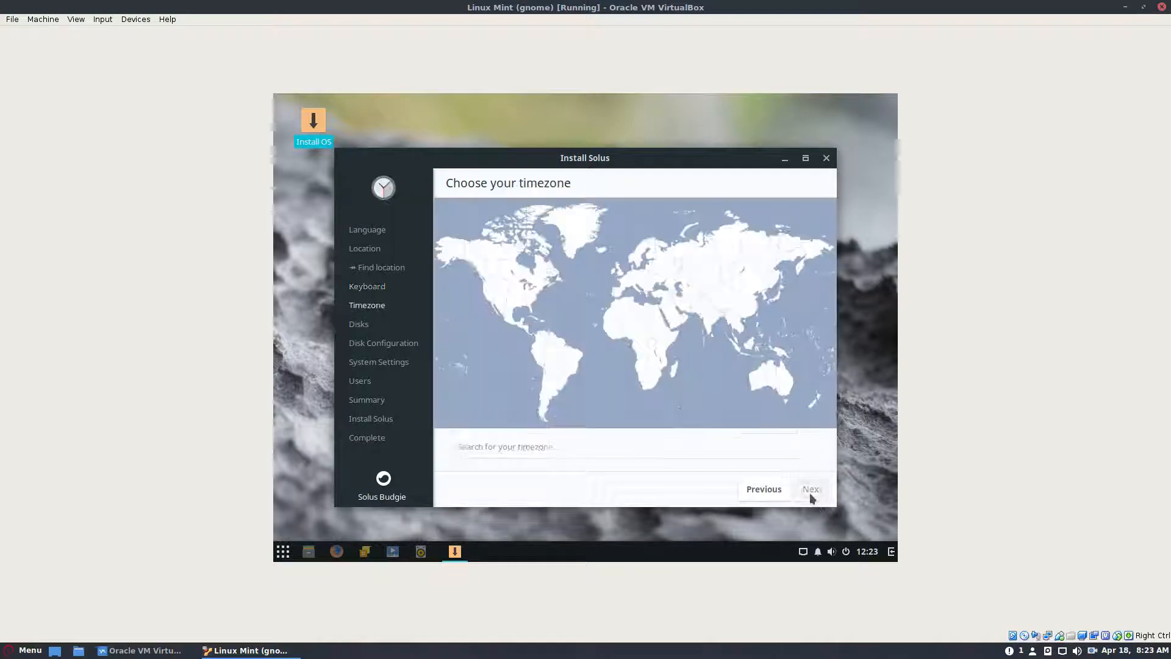
click(524, 287)
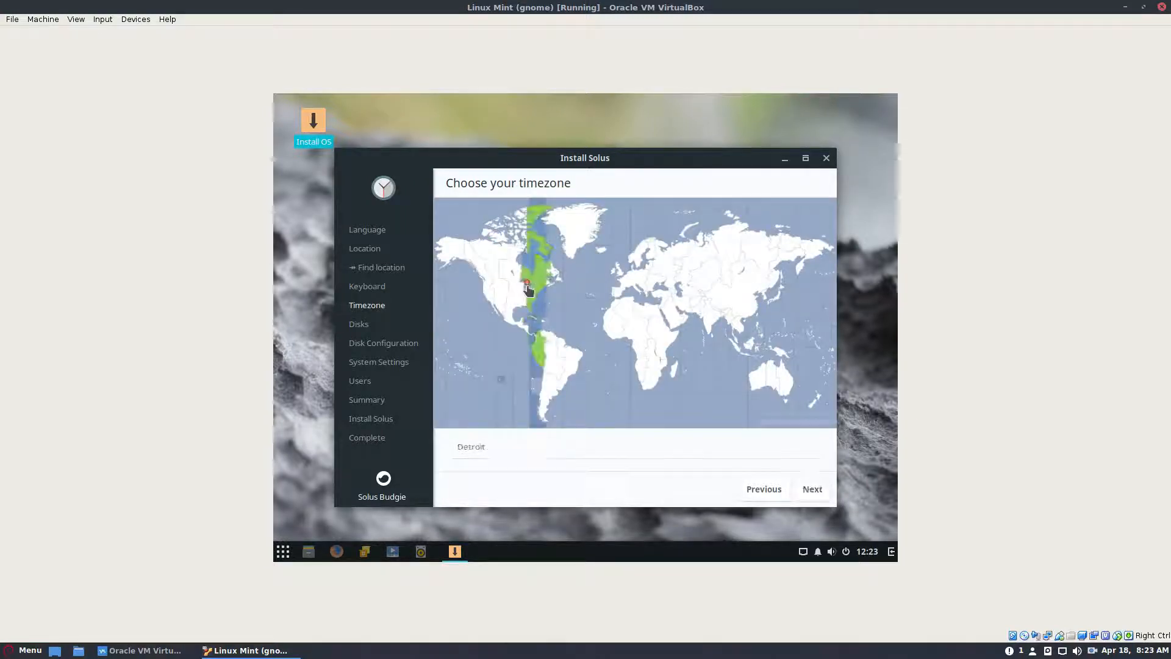
click(813, 492)
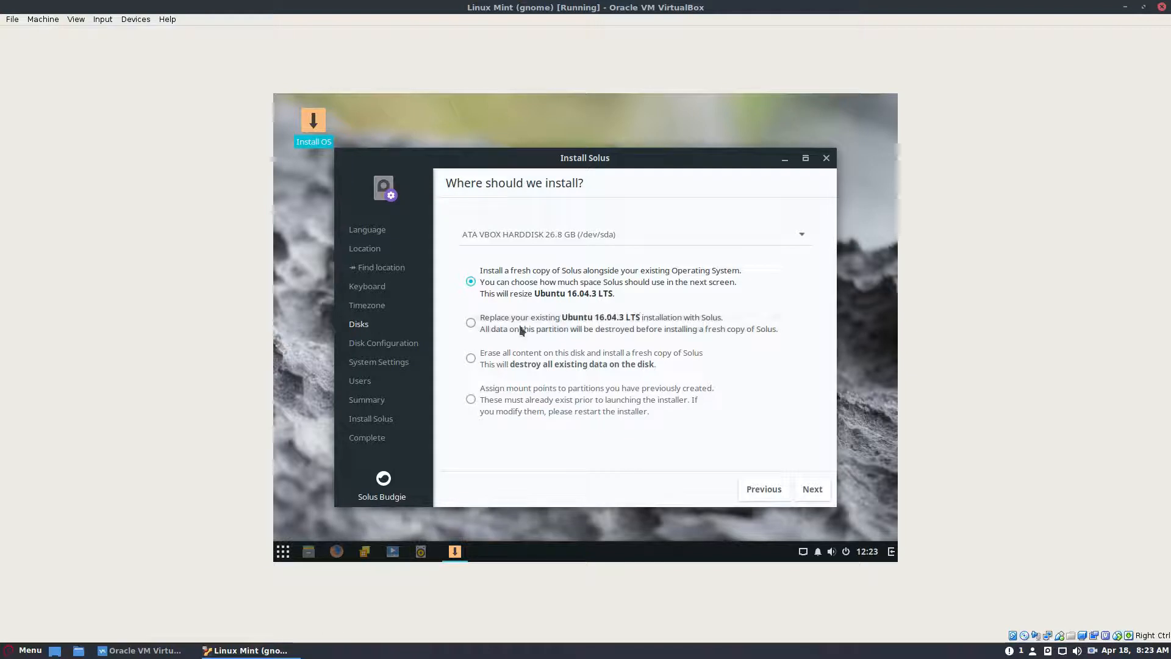
Select erasing the entire disk as the installation option.
click(478, 324)
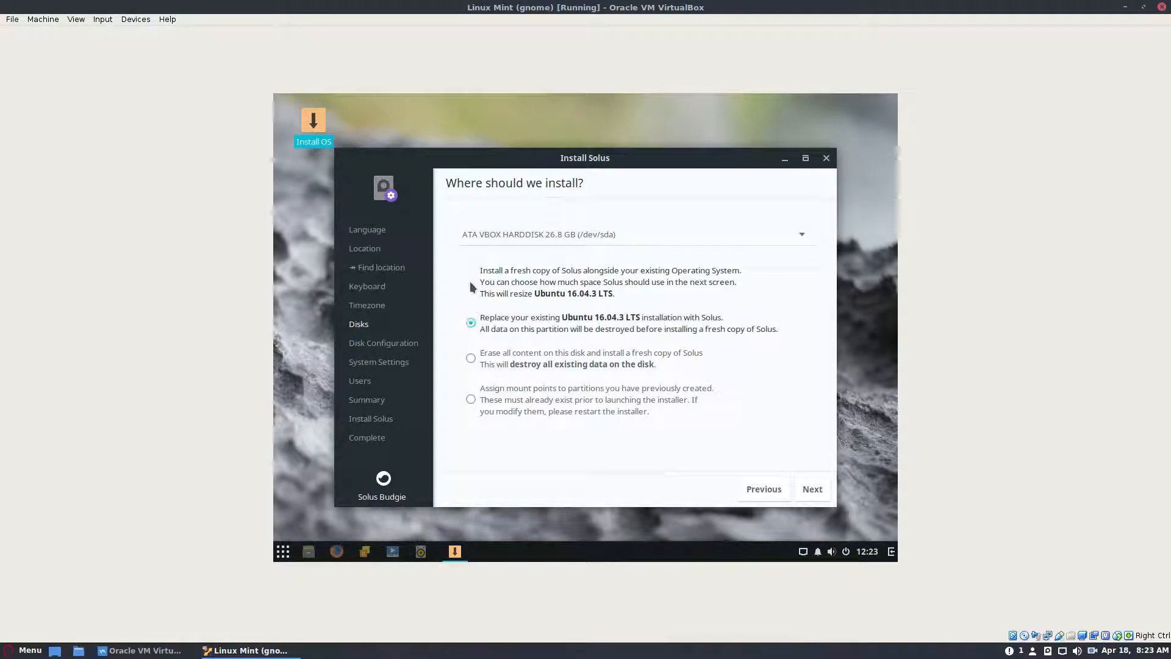
click(470, 281)
click(473, 325)
click(493, 361)
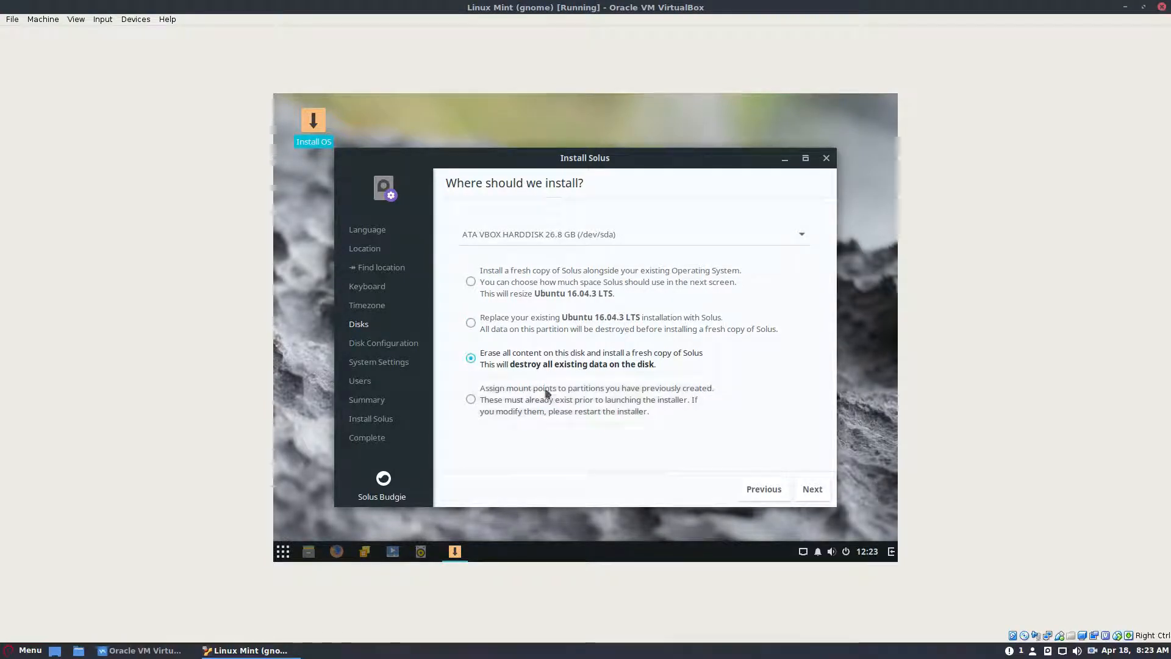
click(812, 494)
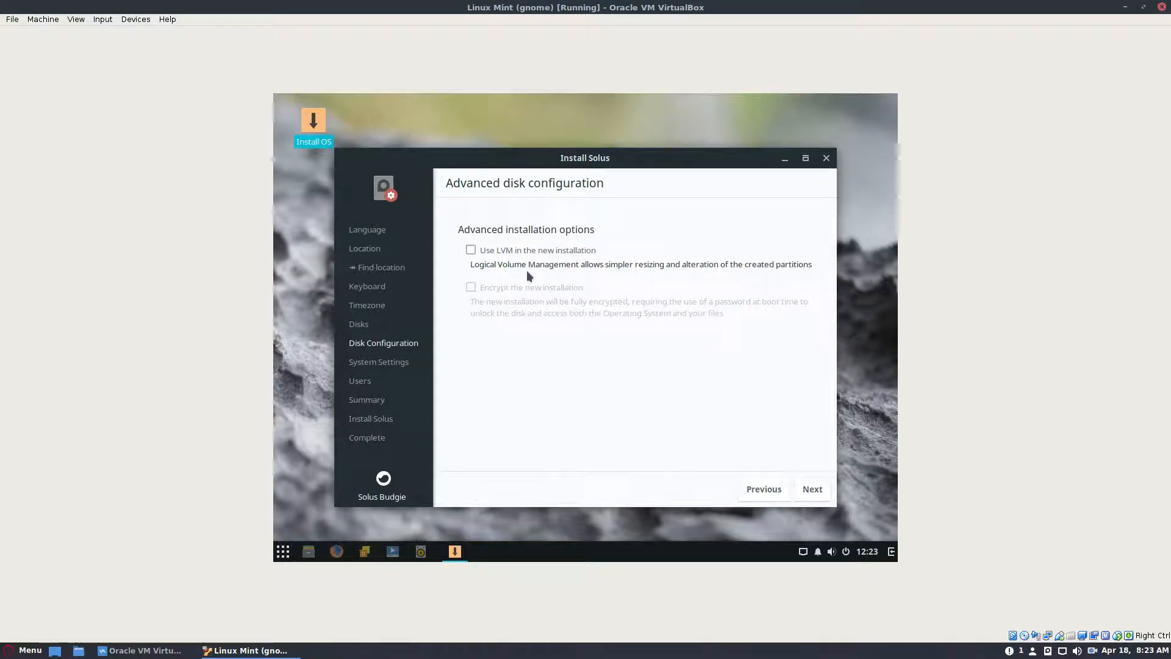
Leave both LVM and disk encryption unchecked on the advanced disk configuration page.
click(471, 250)
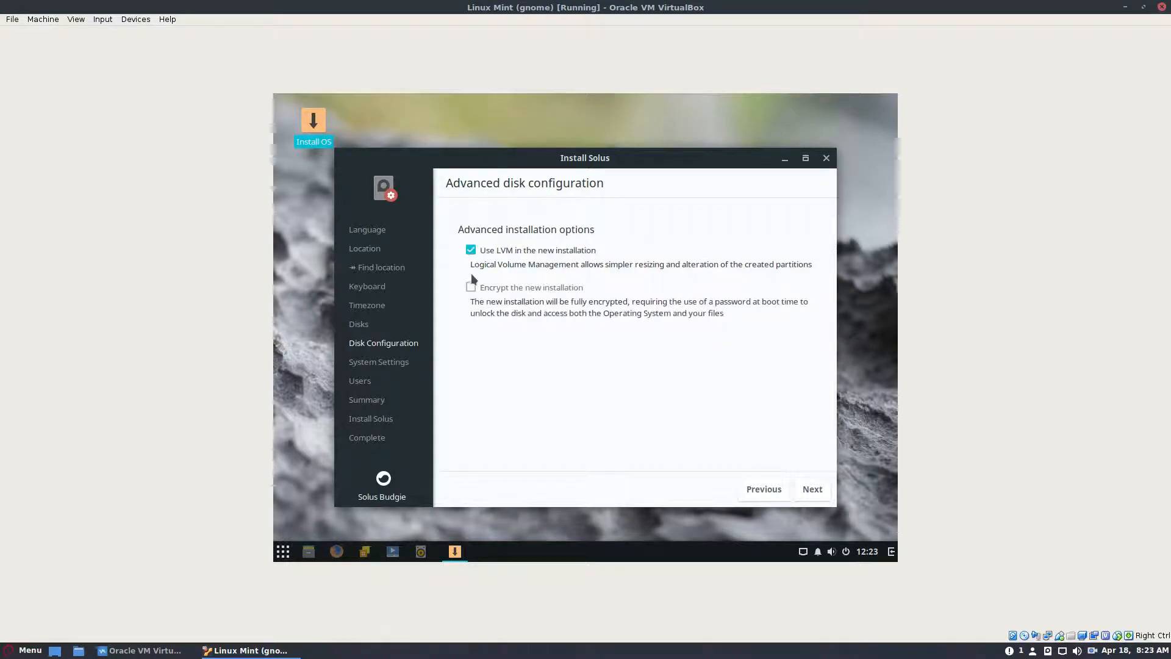
click(471, 287)
click(474, 250)
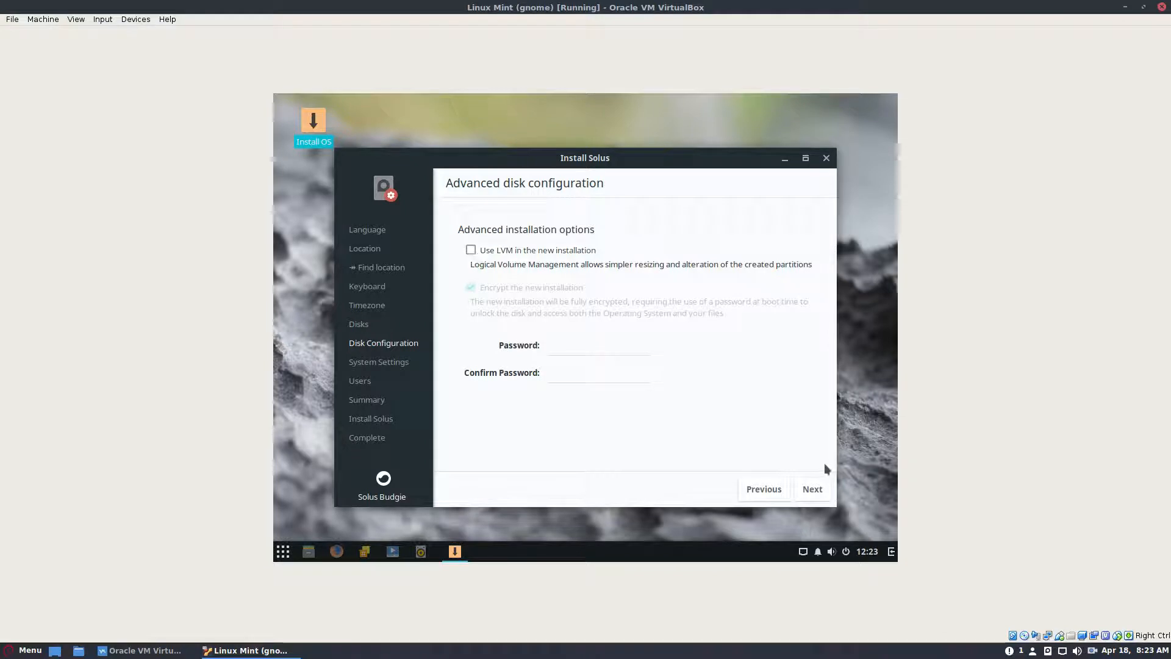
click(471, 250)
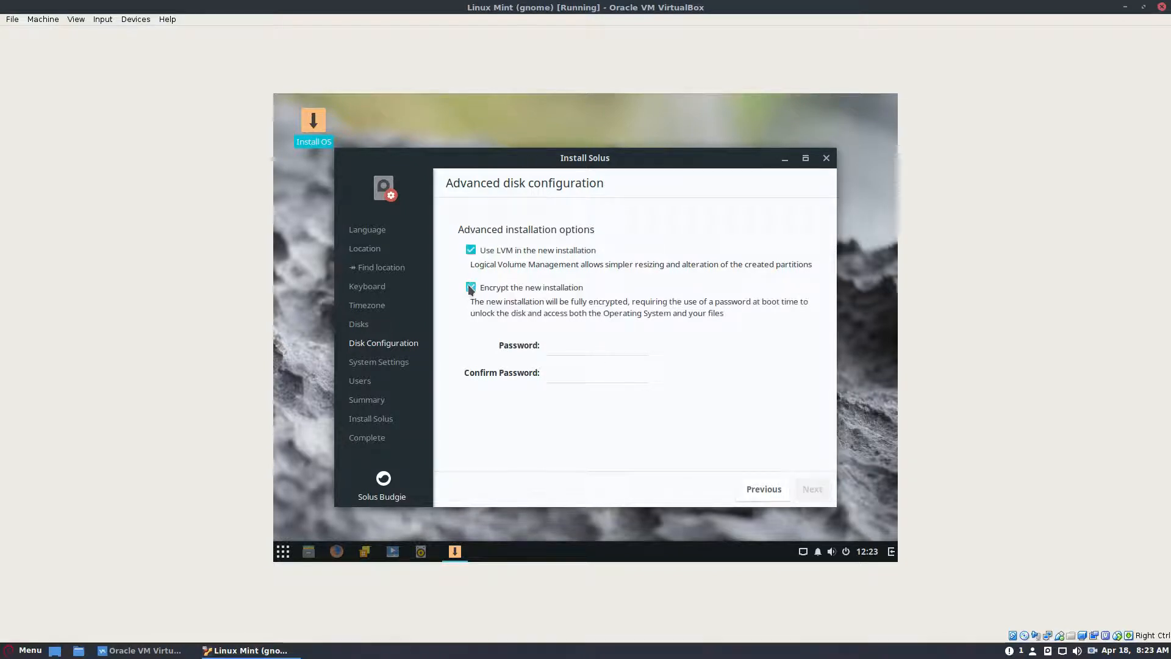
click(471, 287)
click(471, 250)
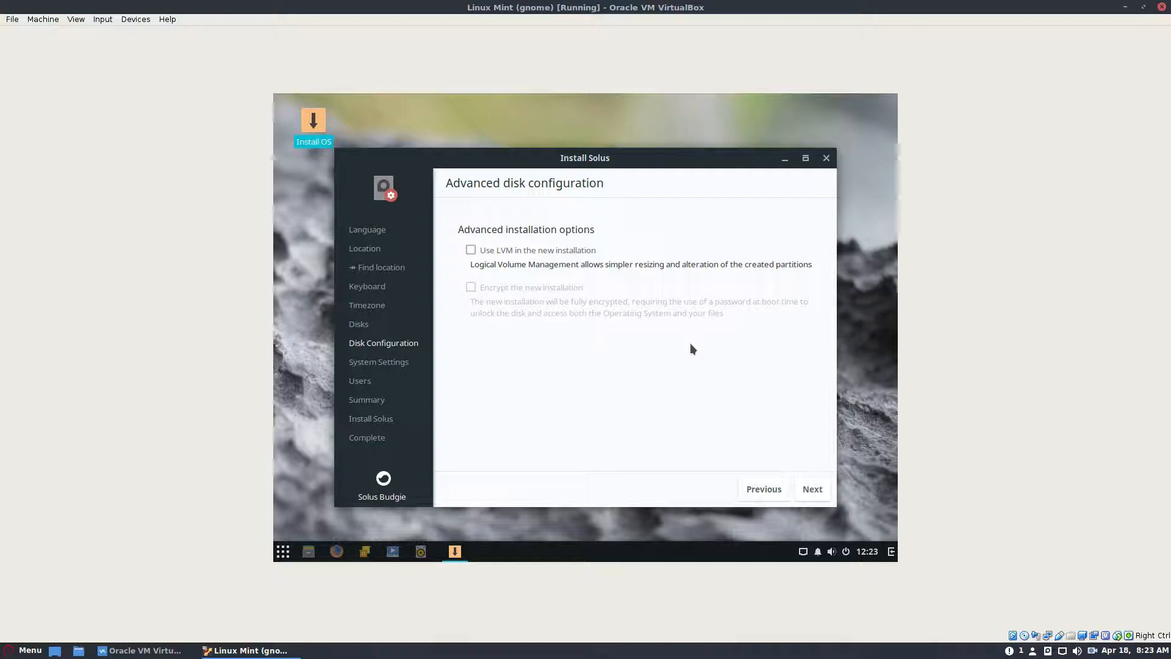
click(813, 489)
Set the hostname to solus-test, keeping the bootloader on /dev/sda.
click(635, 257)
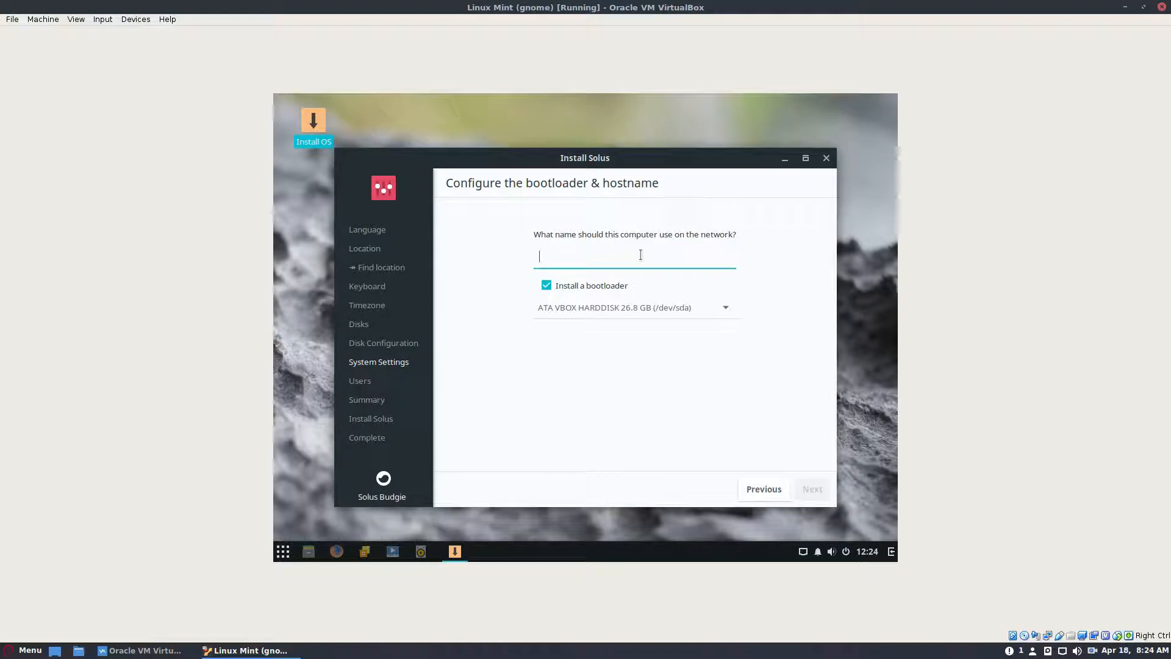
text(solus)
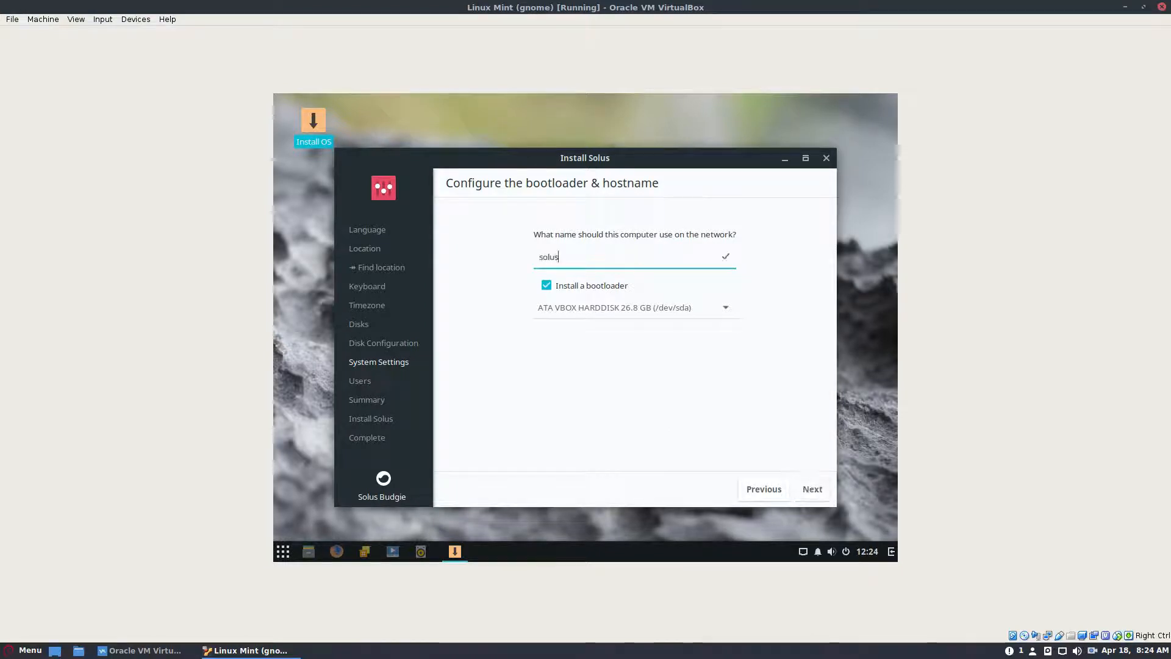
text(-test)
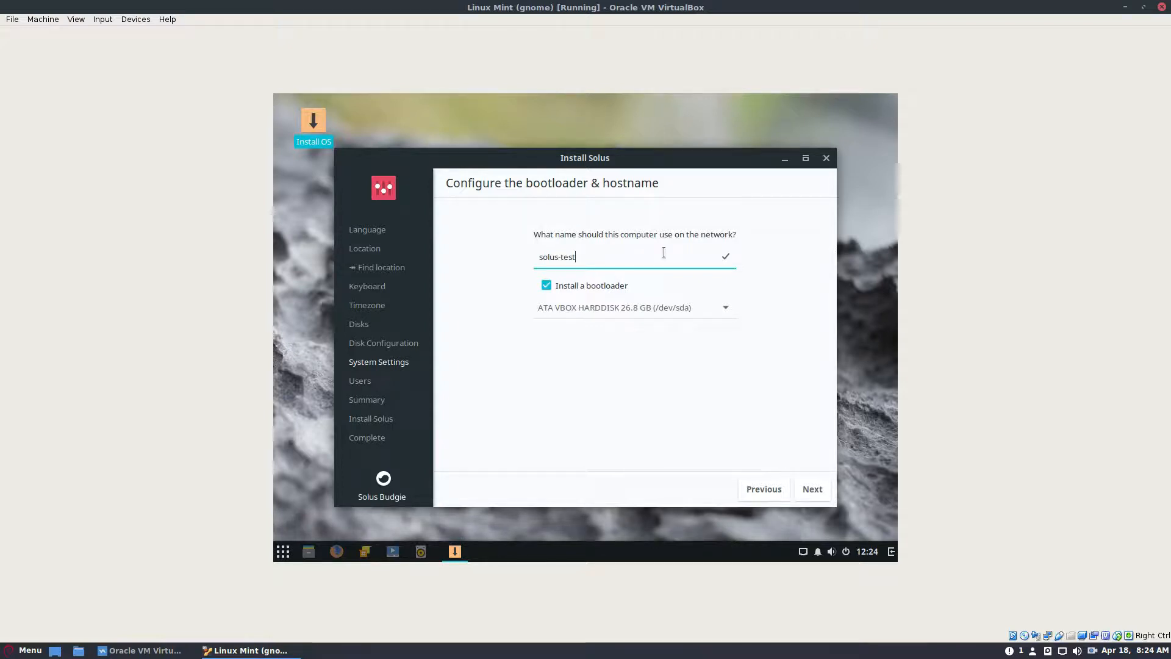
click(809, 486)
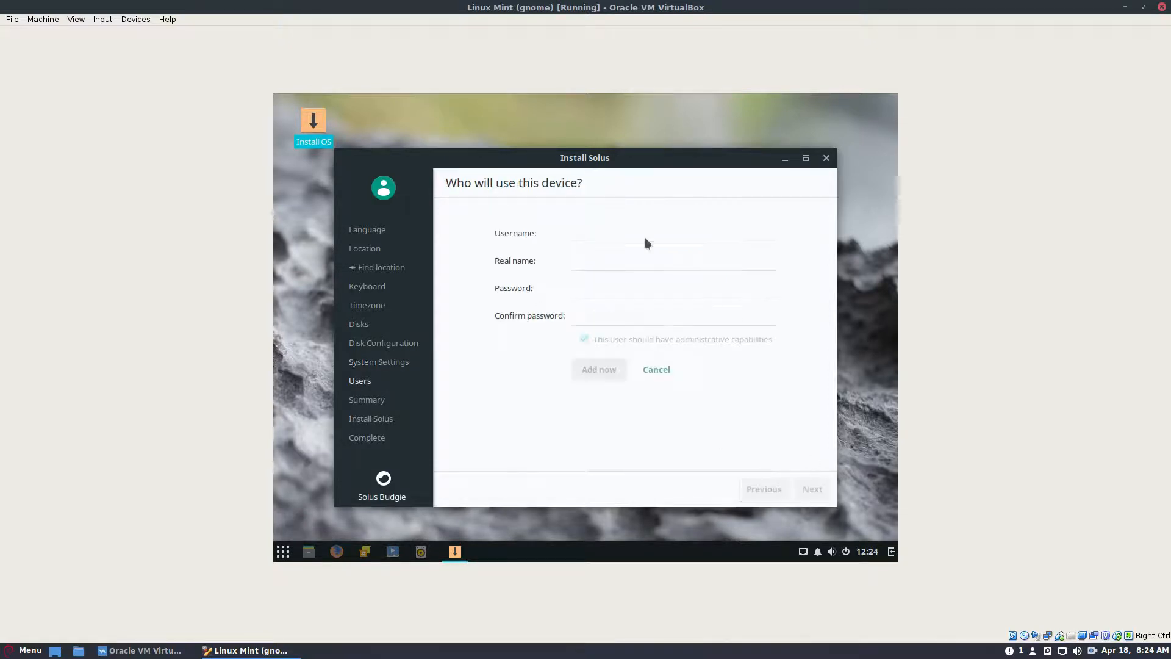
Add an administrator account with the user's username, full name and a confirmed password.
click(627, 230)
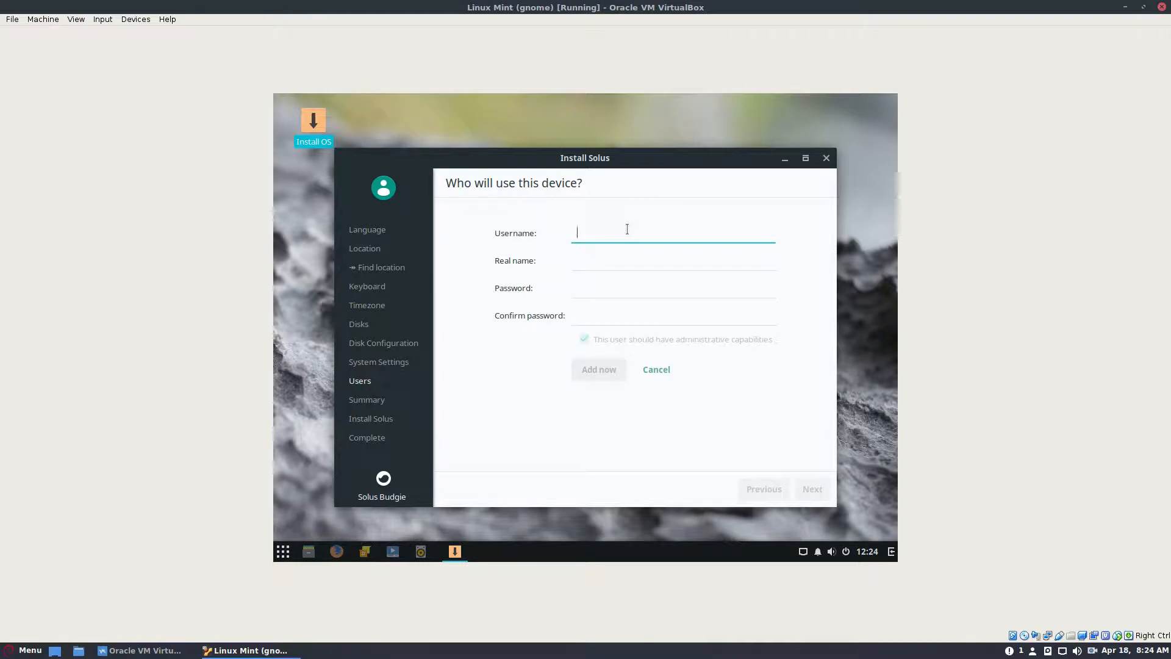
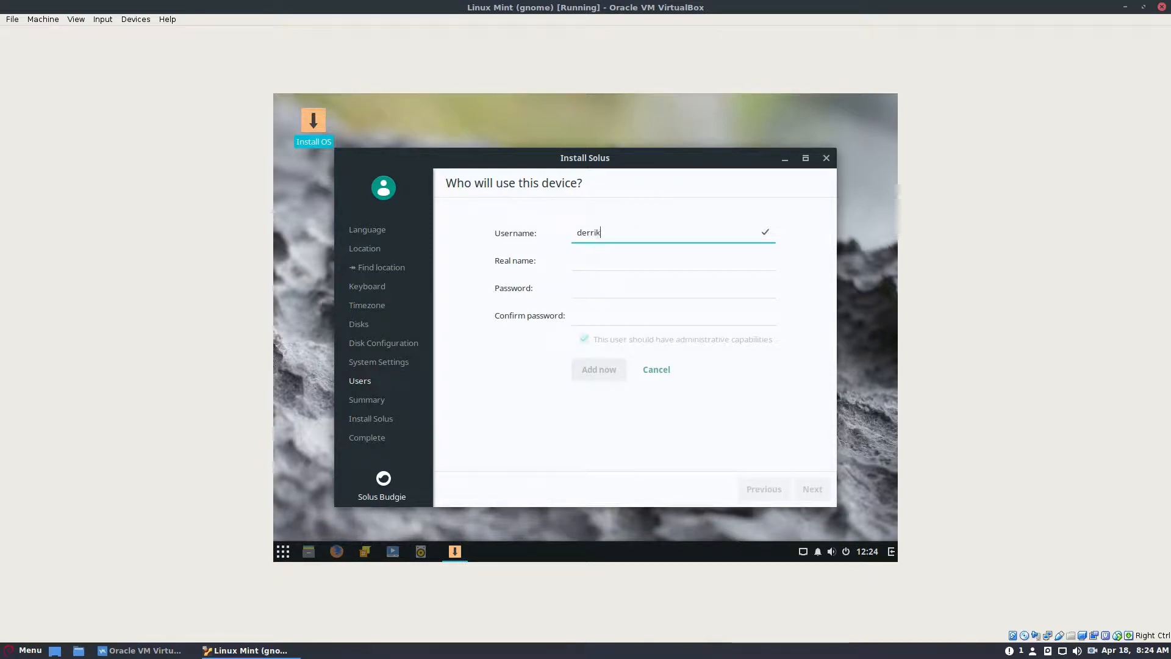
key(Tab)
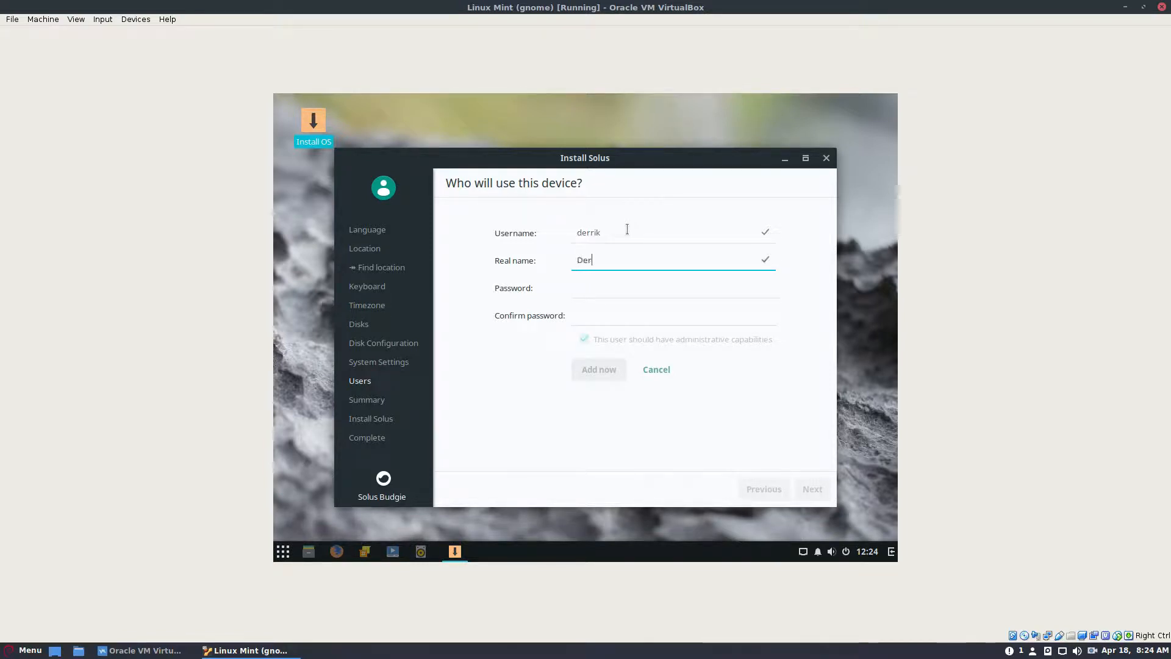
key(Tab)
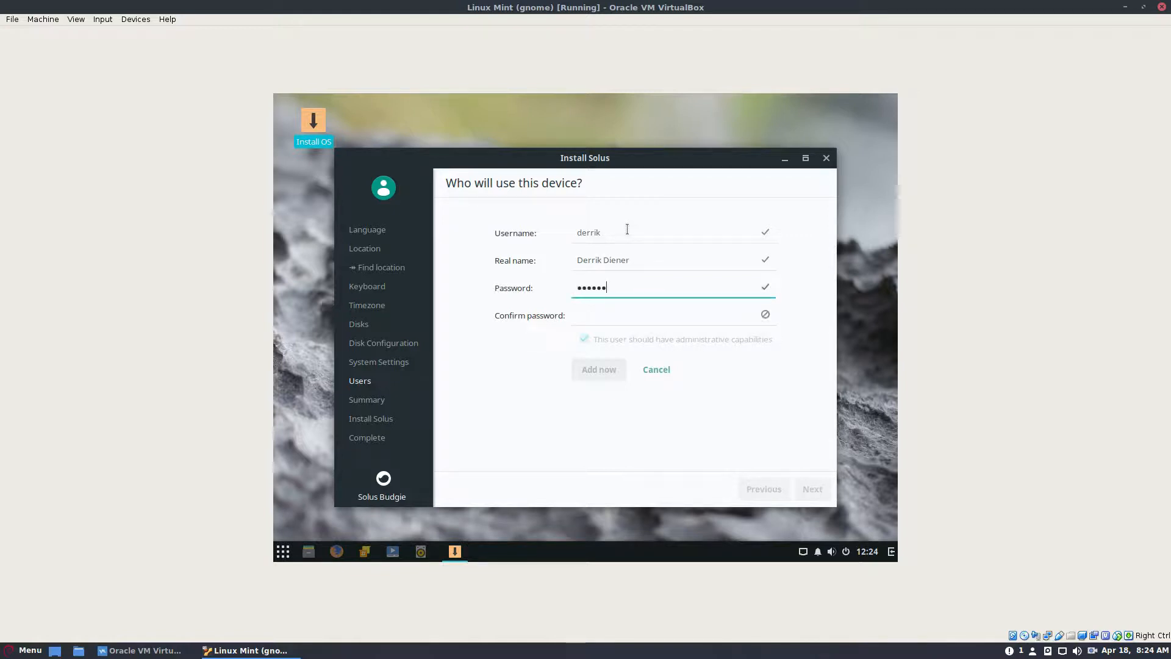
key(Tab)
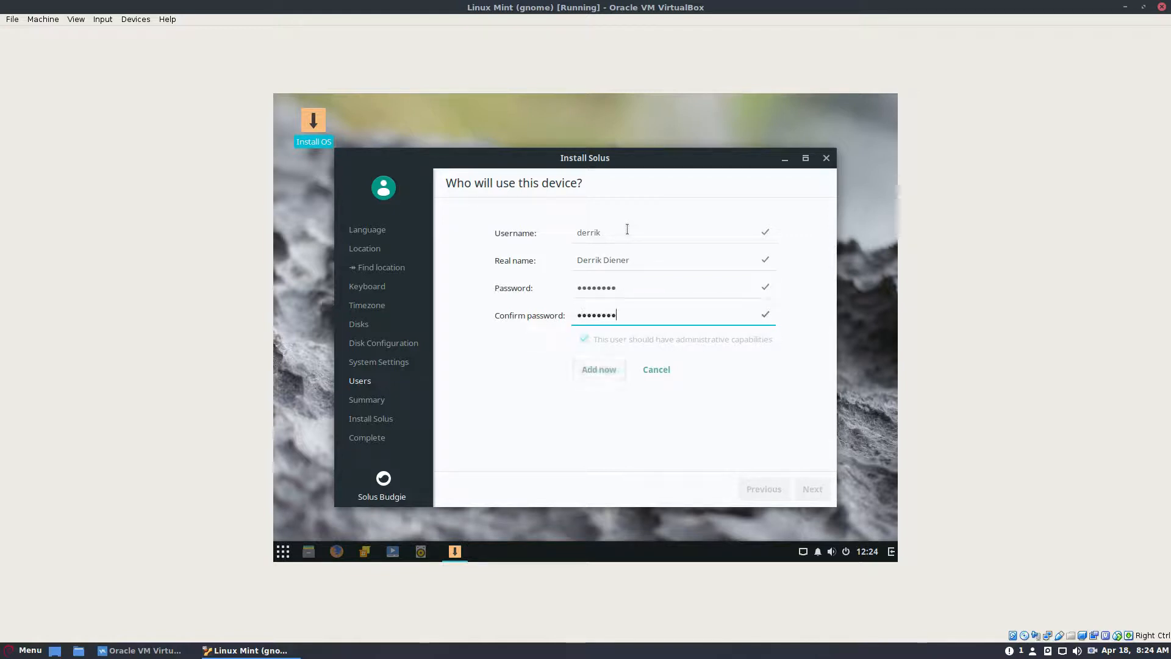
click(613, 370)
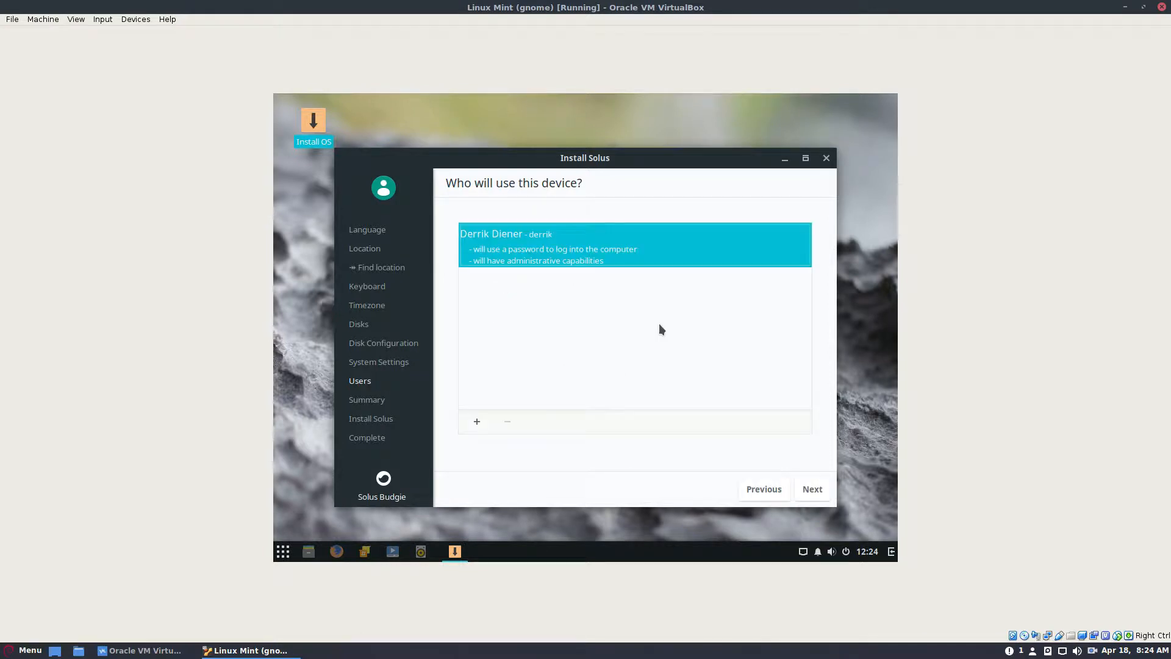
Start the installation from the summary, confirm the disk changes, and minimize the installer.
click(810, 489)
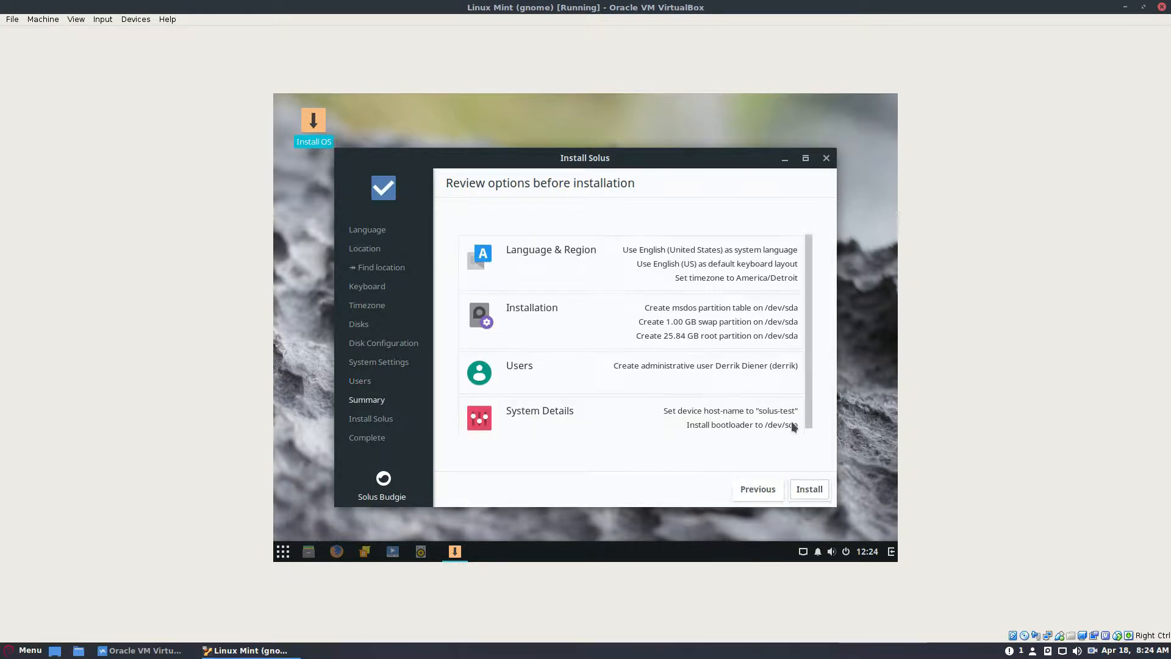
click(816, 491)
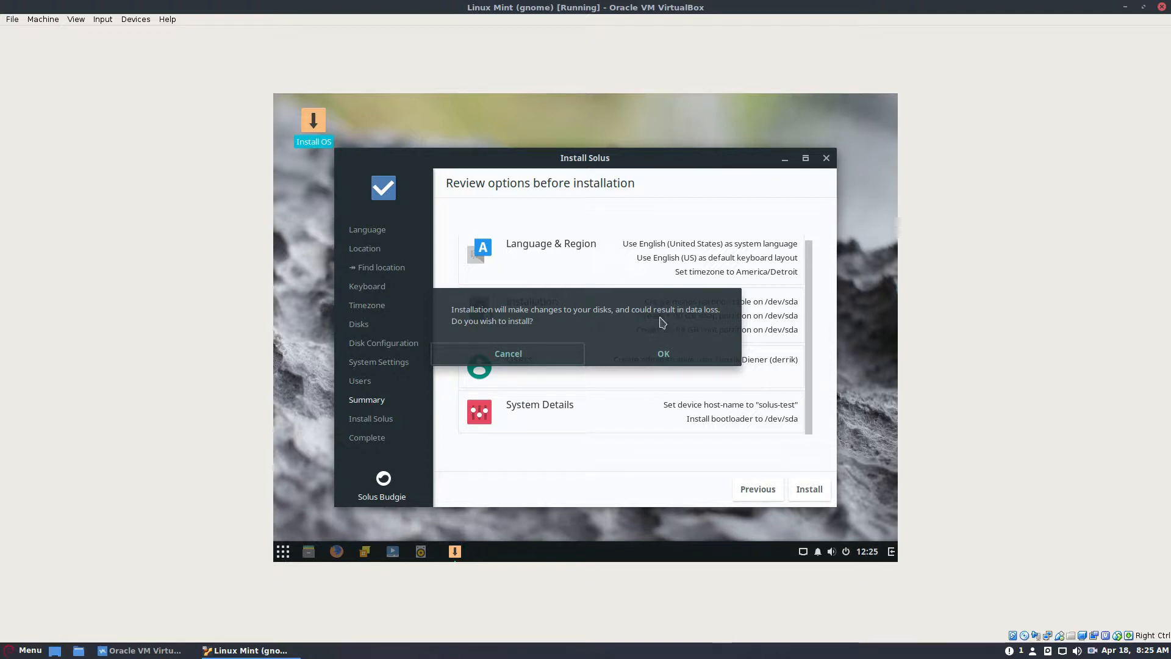
click(660, 353)
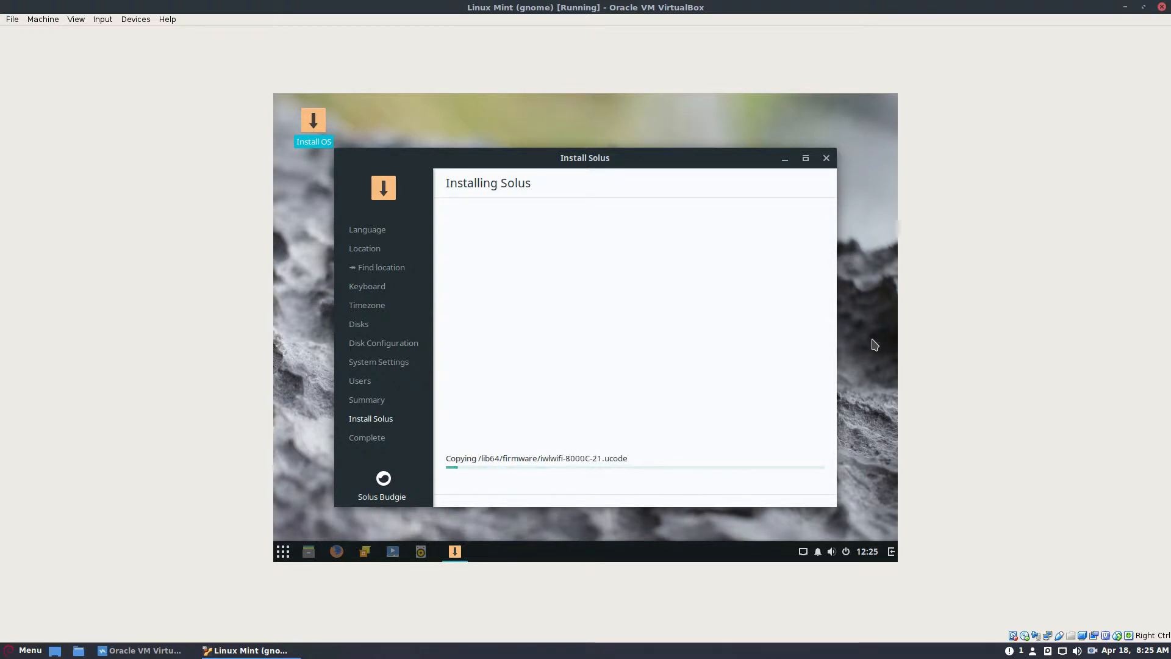
click(784, 158)
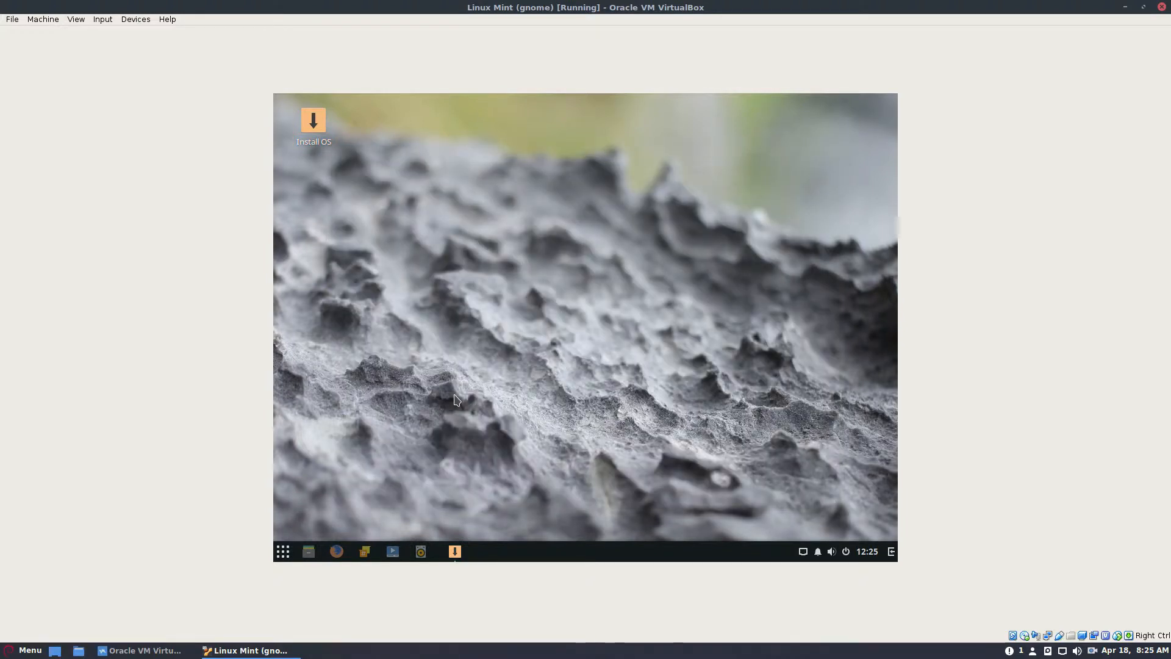
Launch Files from the guest panel, minimizing the installer to reveal the Home folder.
click(308, 554)
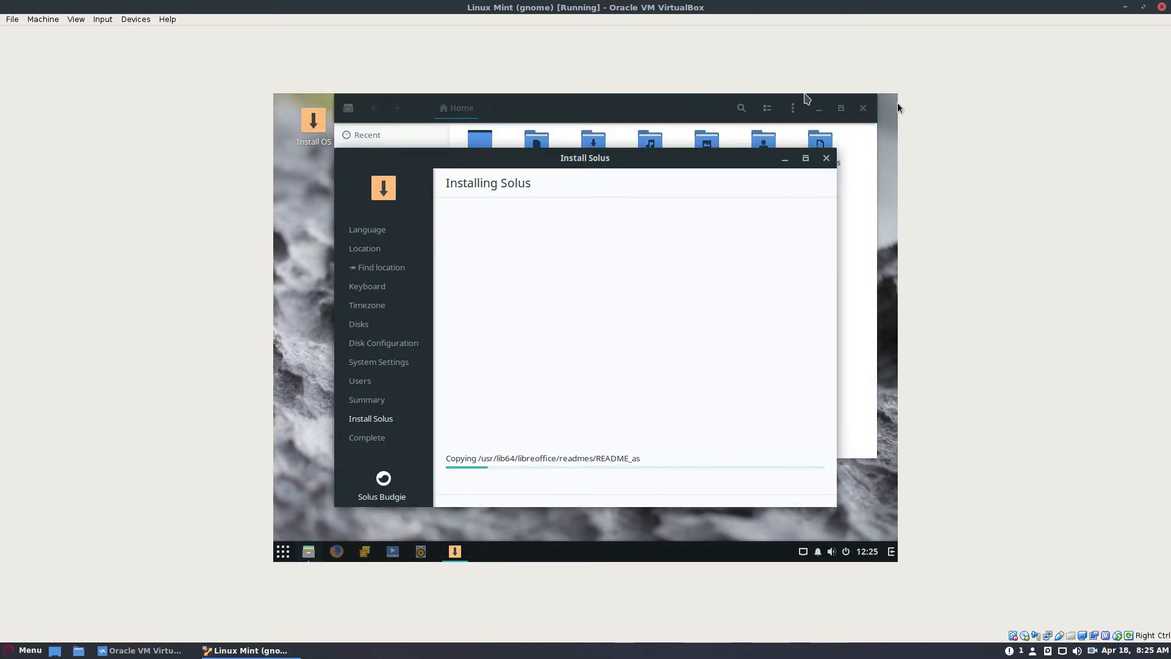
click(785, 159)
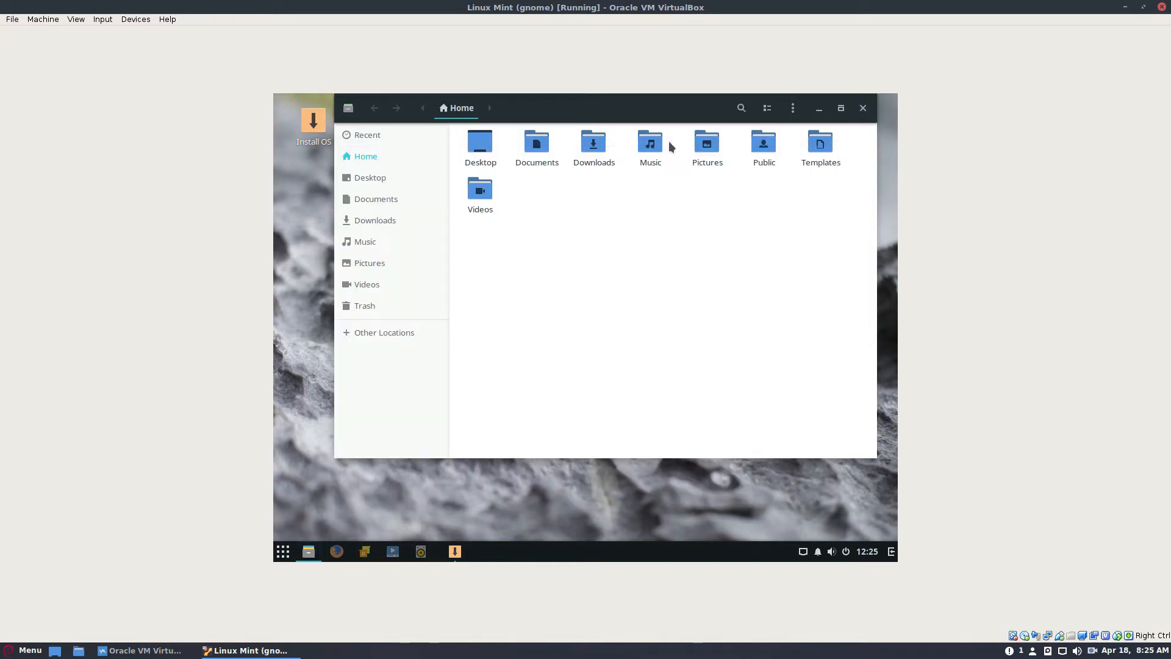